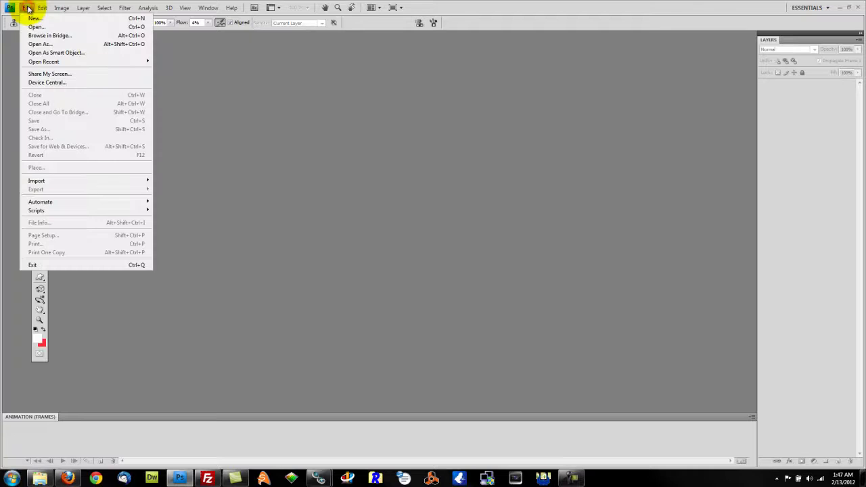
# Create a new document 468 pixels wide and 80 pixels high at 72 pixels/inch, RGB Color, with white background contents.
pyautogui.click(34, 19)
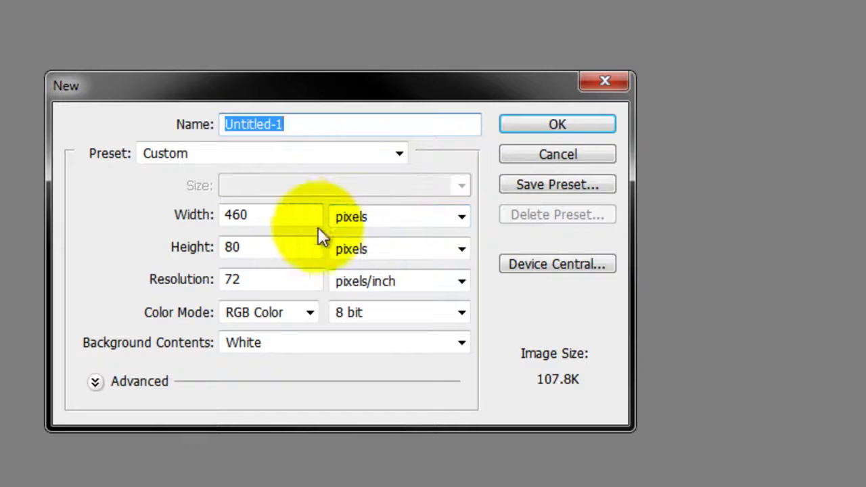
pyautogui.doubleClick(261, 214)
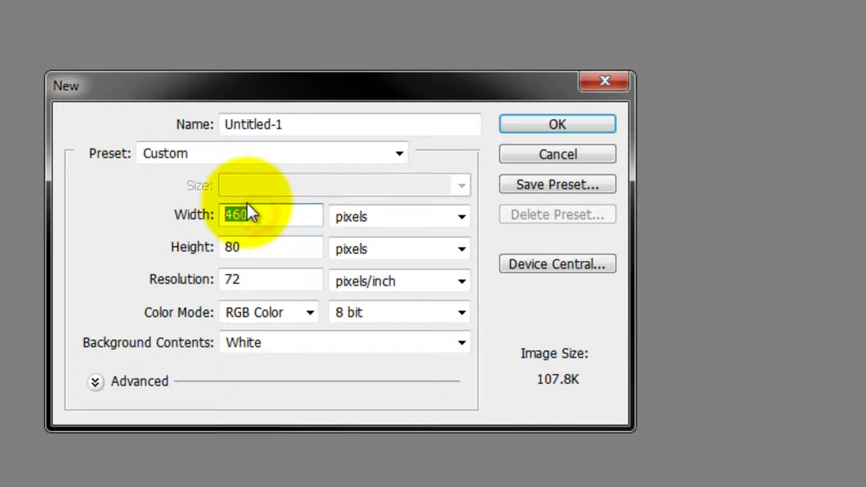
pyautogui.click(263, 248)
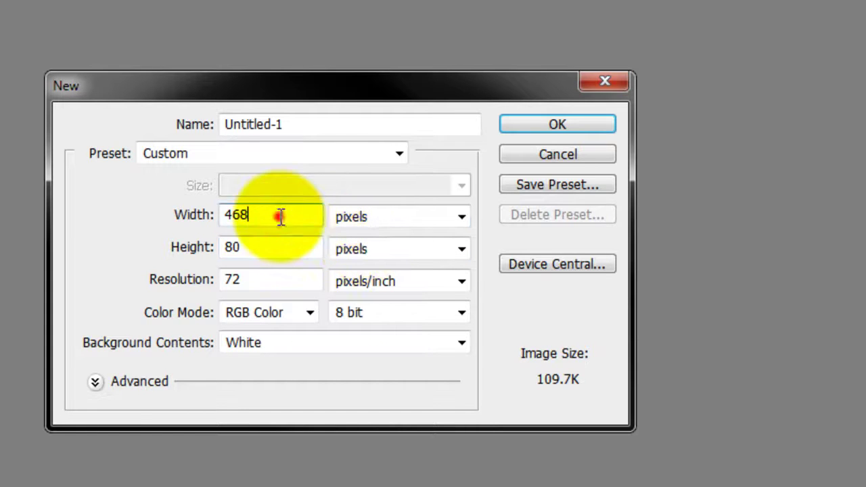
pyautogui.click(280, 215)
pyautogui.moveTo(248, 214); pyautogui.dragTo(193, 214)
pyautogui.moveTo(257, 247); pyautogui.dragTo(209, 248)
pyautogui.click(257, 283)
pyautogui.click(277, 280)
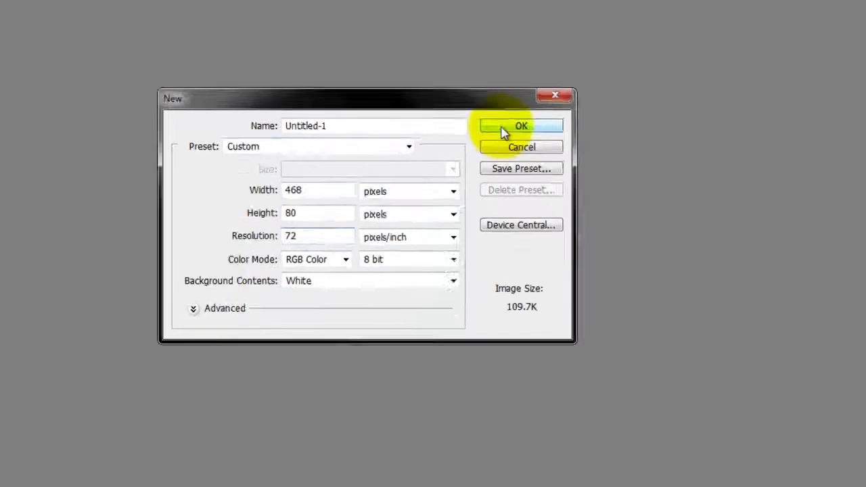
pyautogui.click(535, 131)
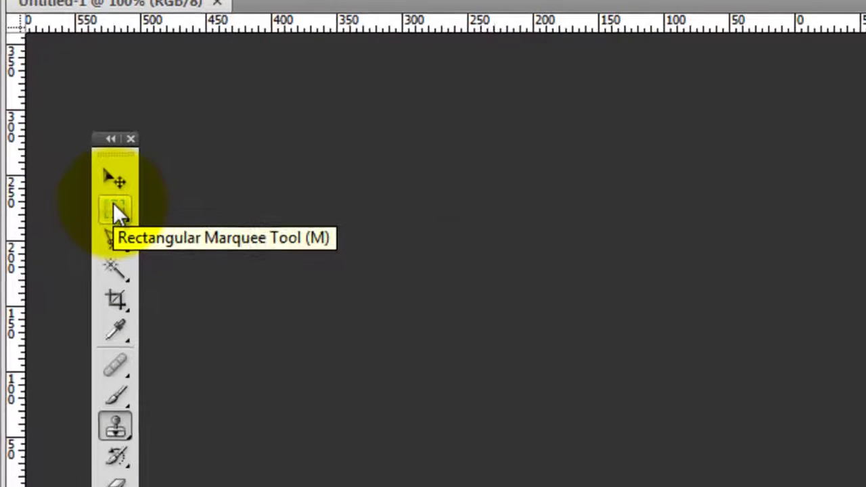
# Add a new layer above the background and name it Border.
pyautogui.click(39, 107)
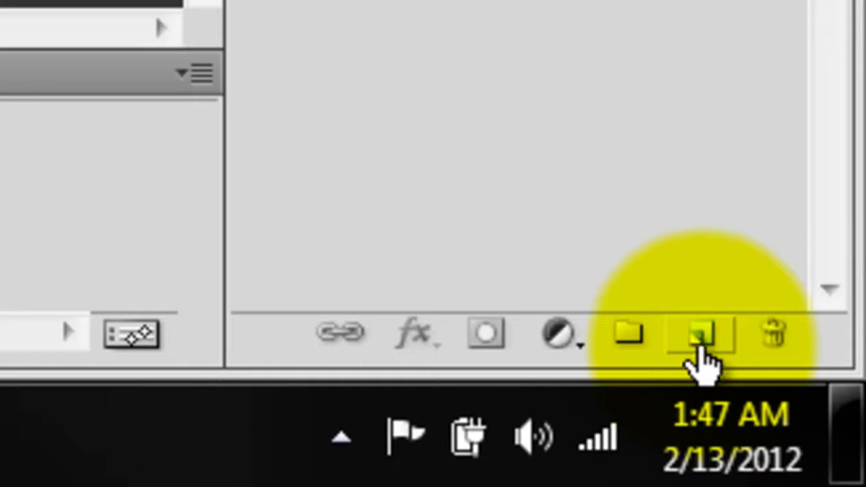
pyautogui.click(703, 332)
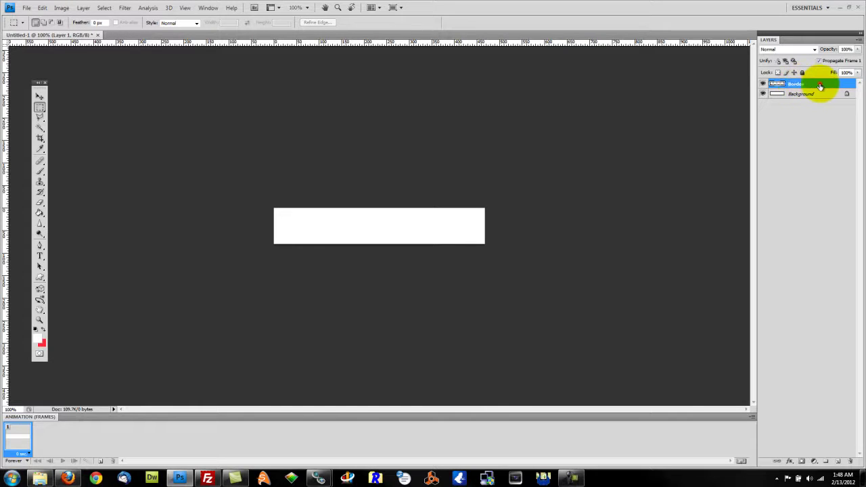
pyautogui.click(820, 85)
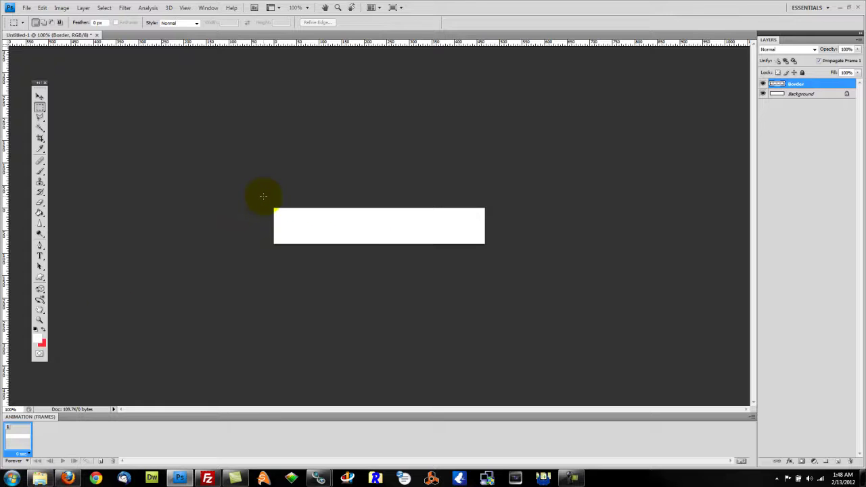
# Set the foreground color to black and select the entire canvas on the Border layer.
pyautogui.click(38, 339)
pyautogui.click(661, 244)
pyautogui.click(837, 129)
pyautogui.press('m')
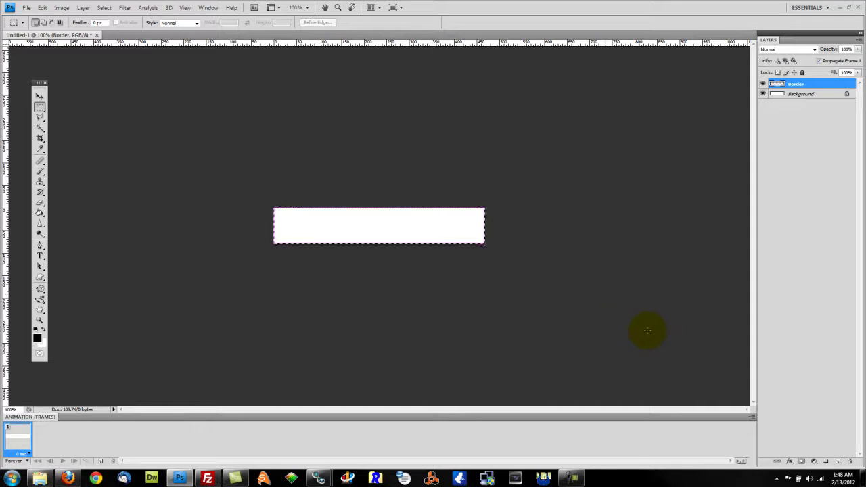
pyautogui.hotkey('ctrl', 'a')
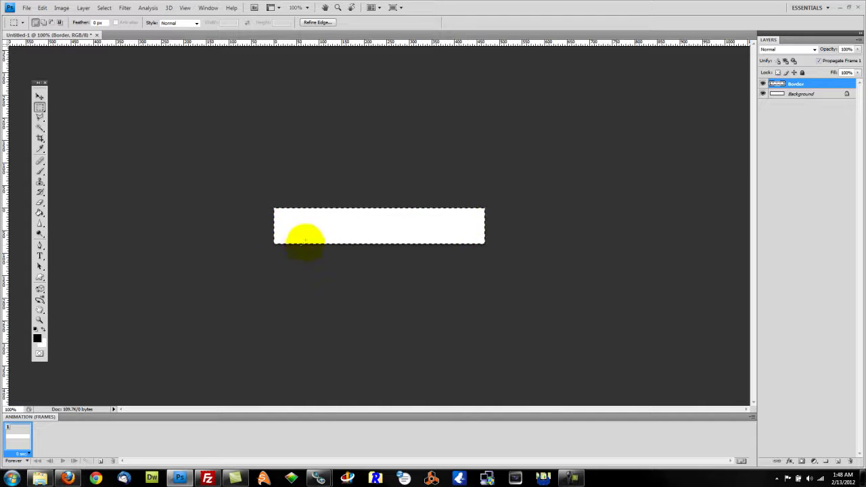
# Stroke the selection with a 2 px black line located inside at 100% opacity, and clear the selection.
pyautogui.click(43, 8)
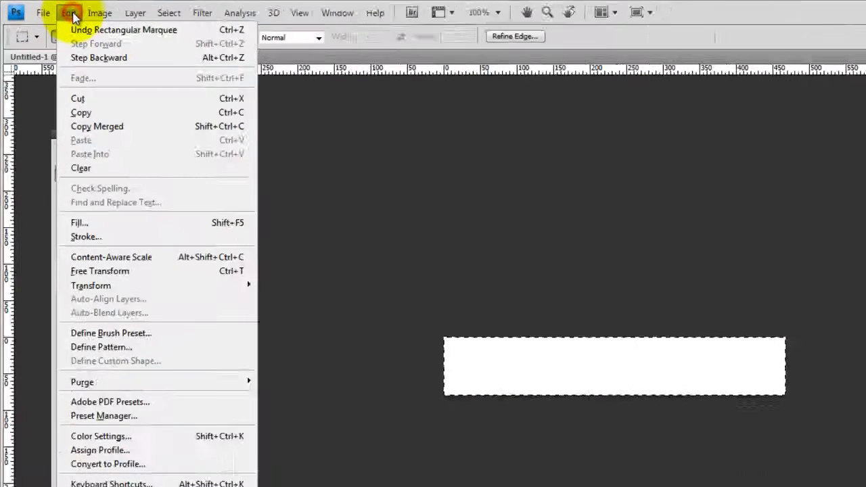
pyautogui.click(142, 390)
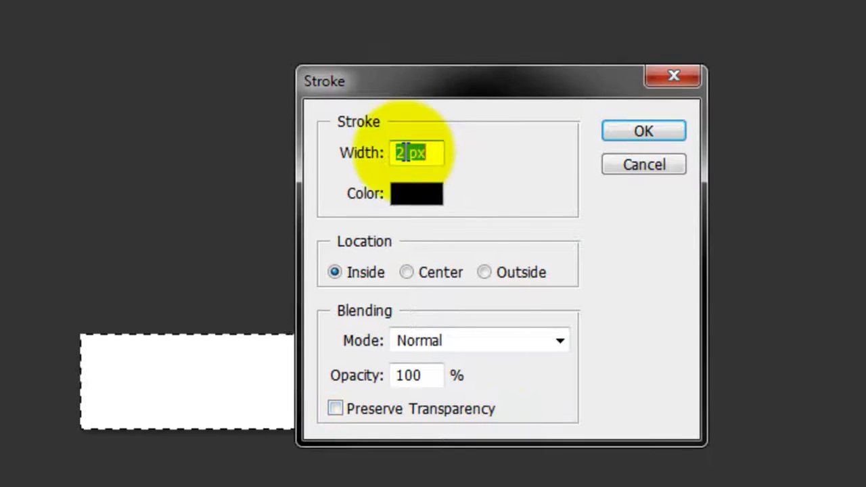
pyautogui.moveTo(406, 152); pyautogui.dragTo(393, 154)
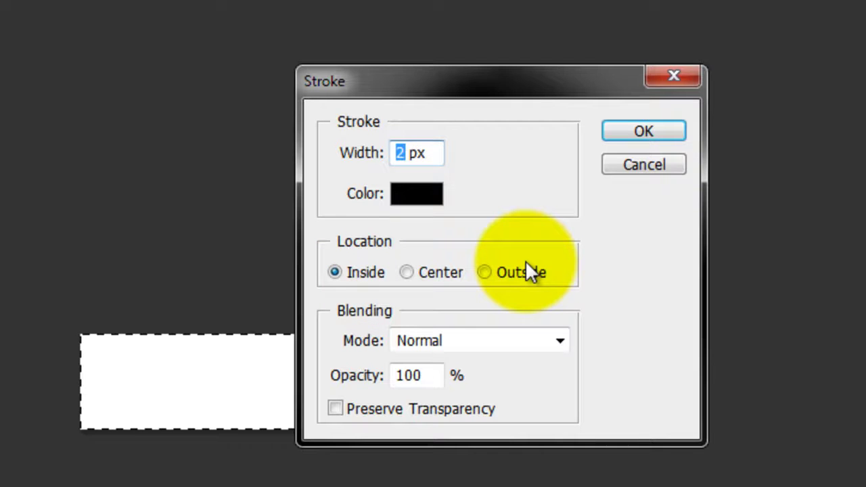
pyautogui.moveTo(473, 80)
pyautogui.mouseDown()
pyautogui.moveTo(851, 110)
pyautogui.moveTo(832, 108)
pyautogui.mouseUp()
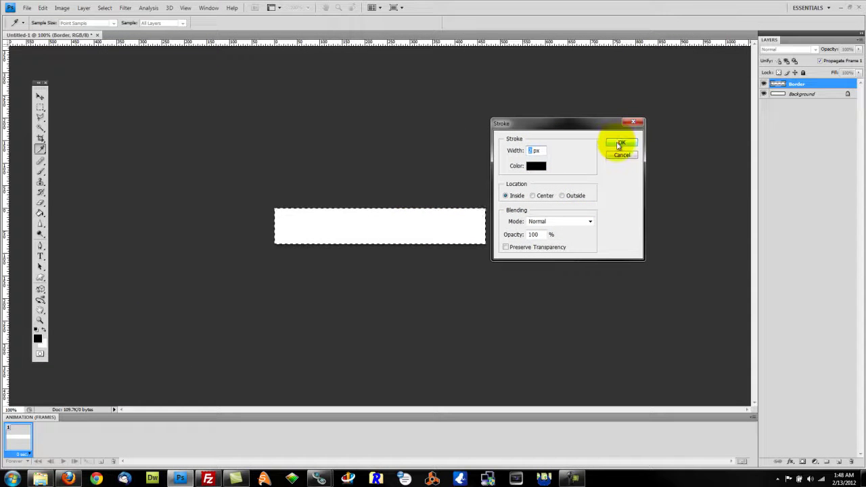
pyautogui.click(618, 145)
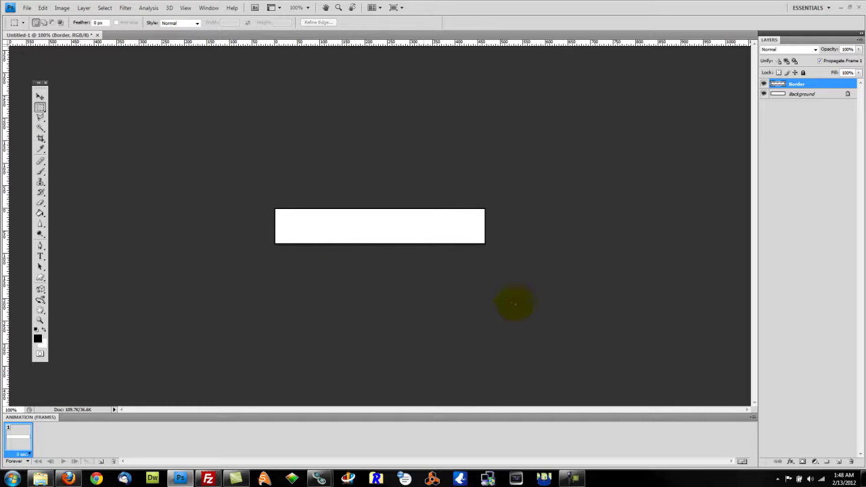
# Toggle the Border layer's visibility repeatedly to compare the banner with and without its outline.
pyautogui.click(764, 84)
pyautogui.click(764, 84)
pyautogui.click(764, 84)
pyautogui.click(764, 84)
pyautogui.click(764, 84)
pyautogui.click(764, 84)
pyautogui.click(763, 84)
pyautogui.click(764, 84)
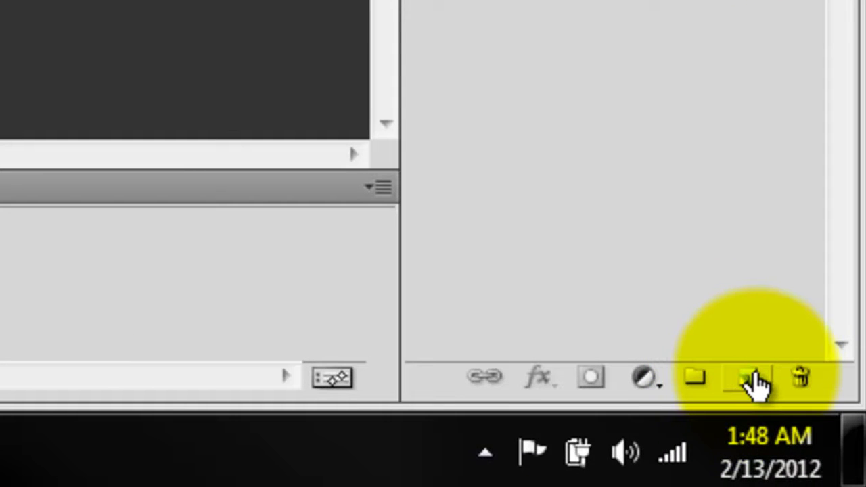
# Add a new layer named bacground beneath the Border layer and fill it with black using the Paint Bucket.
pyautogui.click(755, 377)
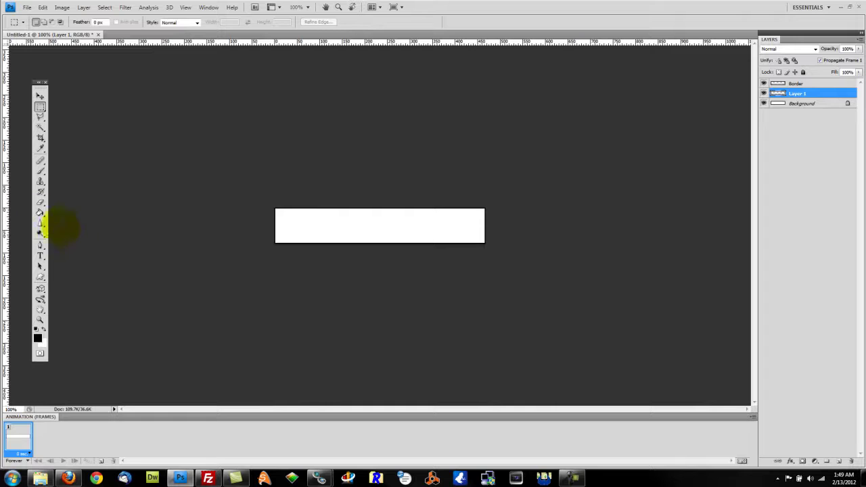
pyautogui.click(40, 214)
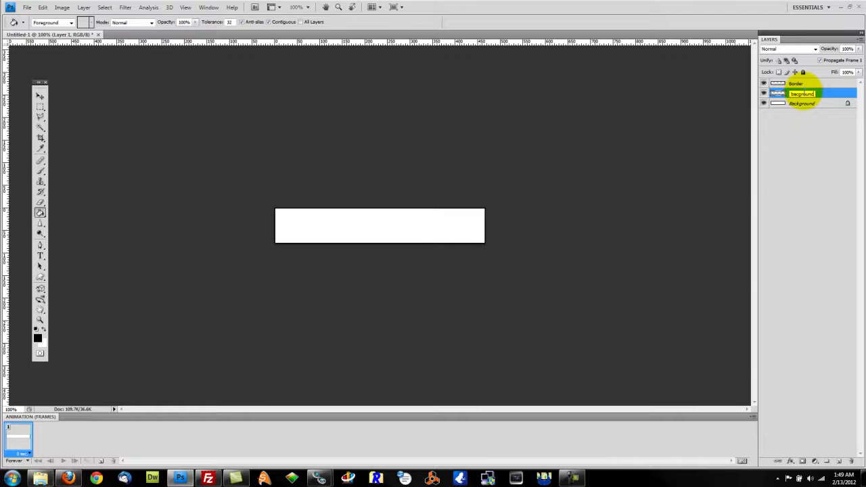
pyautogui.press('Return')
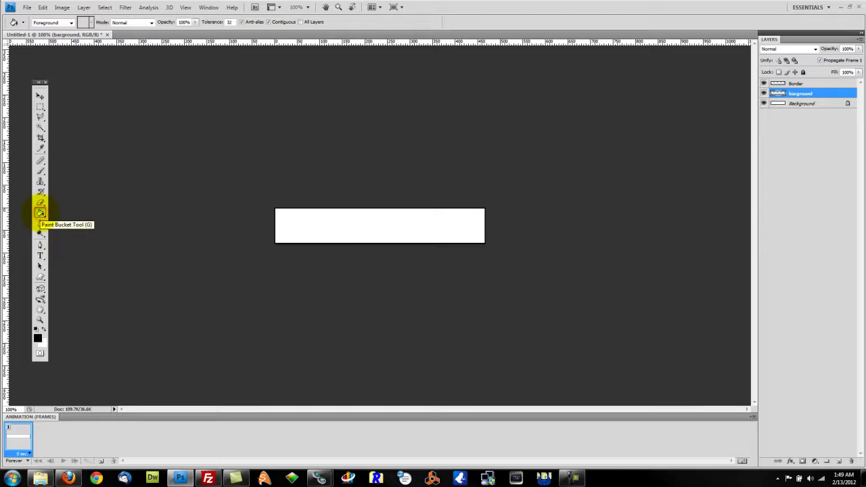
pyautogui.click(374, 227)
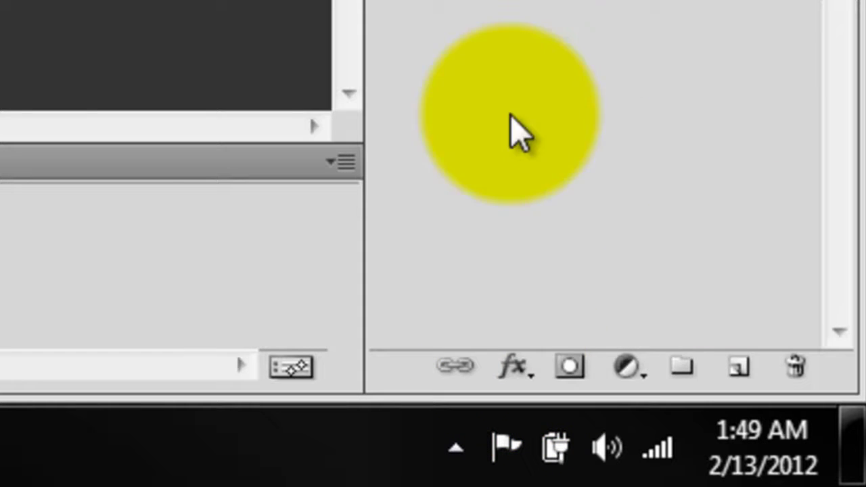
# Add a Gradient Overlay layer style to the bacground layer.
pyautogui.click(517, 368)
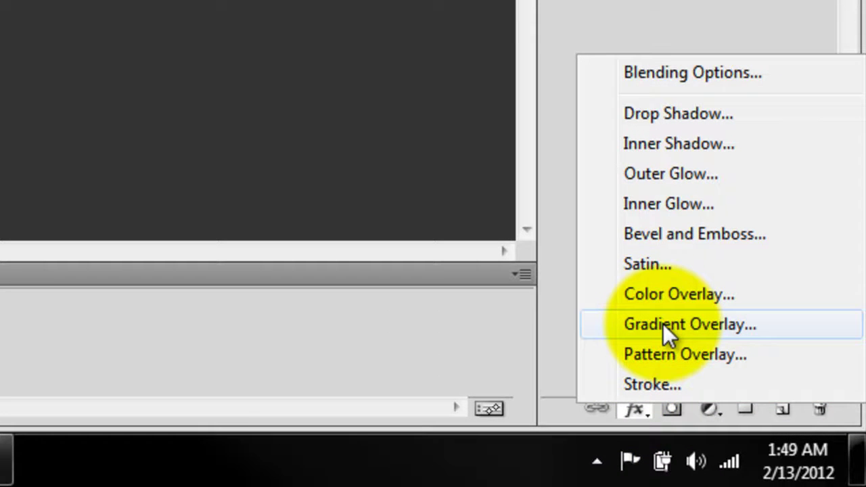
pyautogui.click(663, 323)
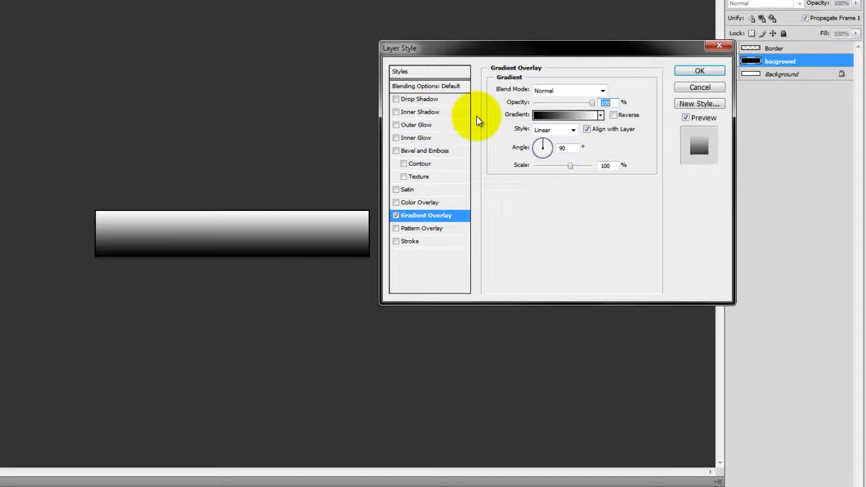
# Try an Inner Shadow with distance 0 px and size 29 px on the bacground layer, and switch it off.
pyautogui.click(420, 112)
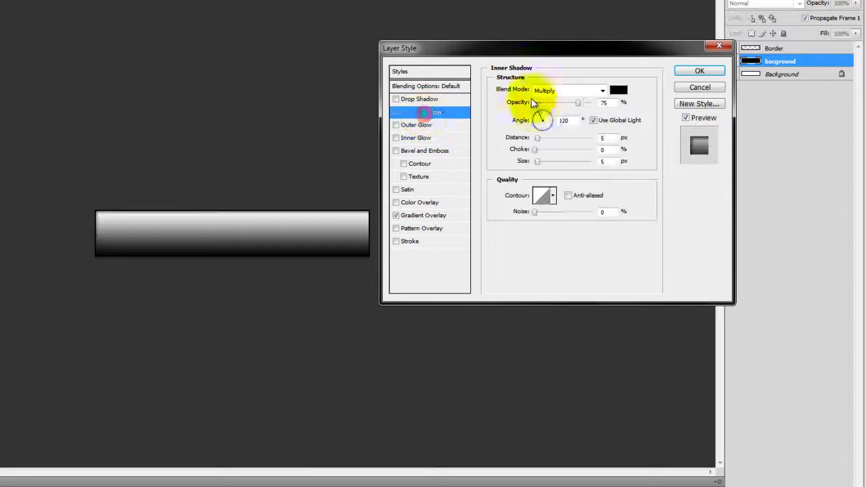
pyautogui.moveTo(538, 141); pyautogui.dragTo(544, 163)
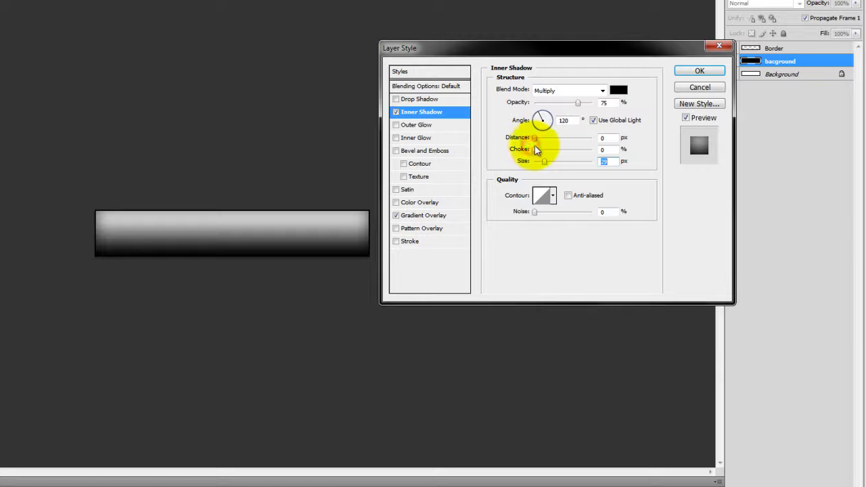
pyautogui.click(396, 112)
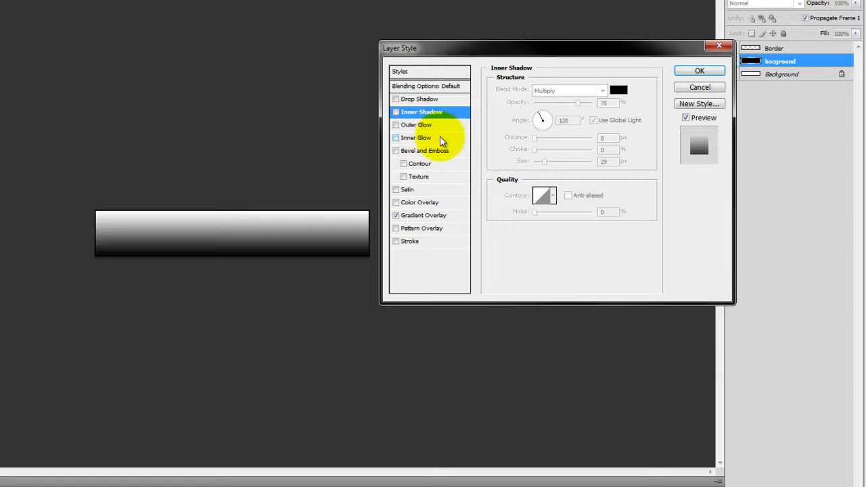
# Try a Bevel and Emboss with a larger size and 3 px soften on the bacground layer, and switch it off.
pyautogui.click(428, 150)
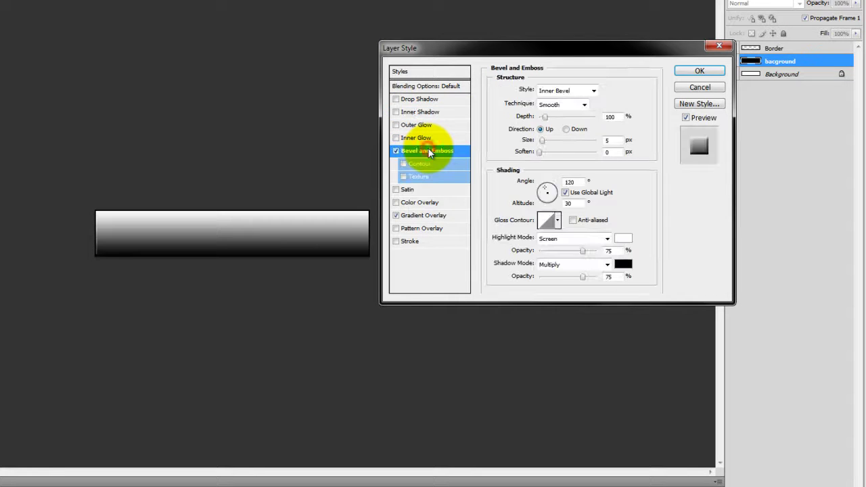
pyautogui.click(539, 152)
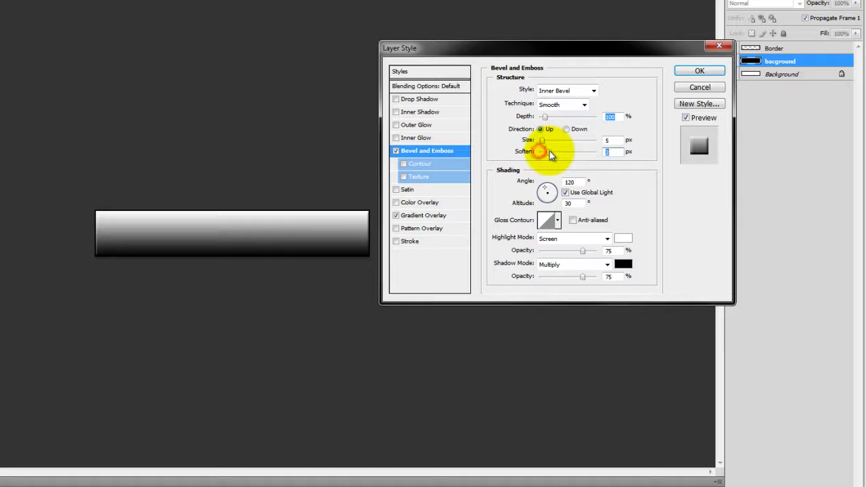
pyautogui.moveTo(542, 139)
pyautogui.mouseDown()
pyautogui.moveTo(554, 141)
pyautogui.moveTo(545, 144)
pyautogui.mouseUp()
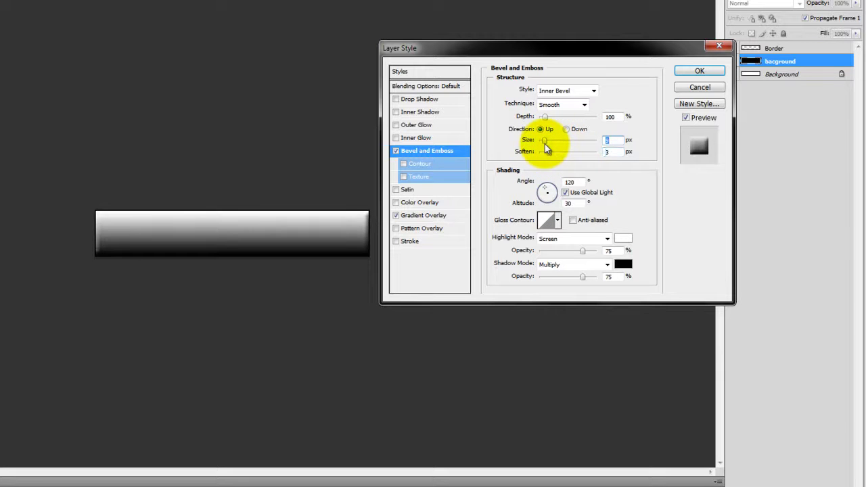
pyautogui.click(397, 151)
# Edit the Gradient Overlay's gradient and set its black starting color stop to bright red ff0000.
pyautogui.click(436, 215)
pyautogui.click(565, 114)
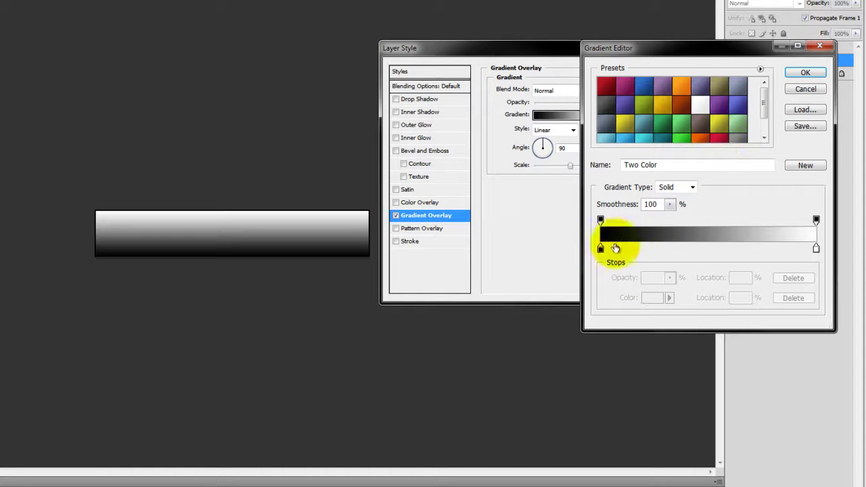
pyautogui.doubleClick(600, 249)
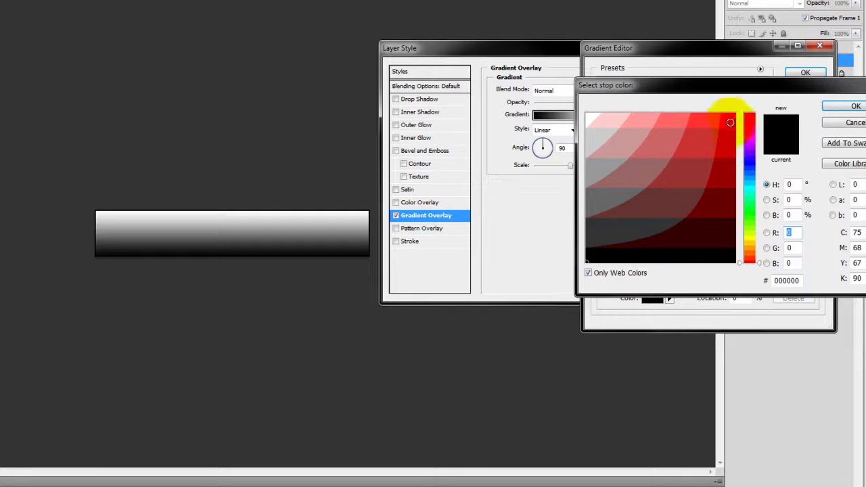
pyautogui.click(729, 118)
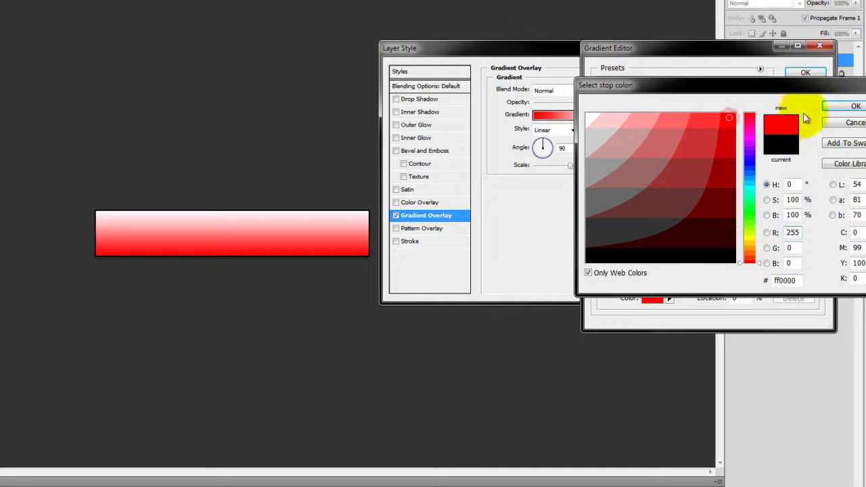
pyautogui.click(831, 109)
# Set the gradient's white end color stop to dark red 660000 and accept the edited gradient.
pyautogui.click(816, 249)
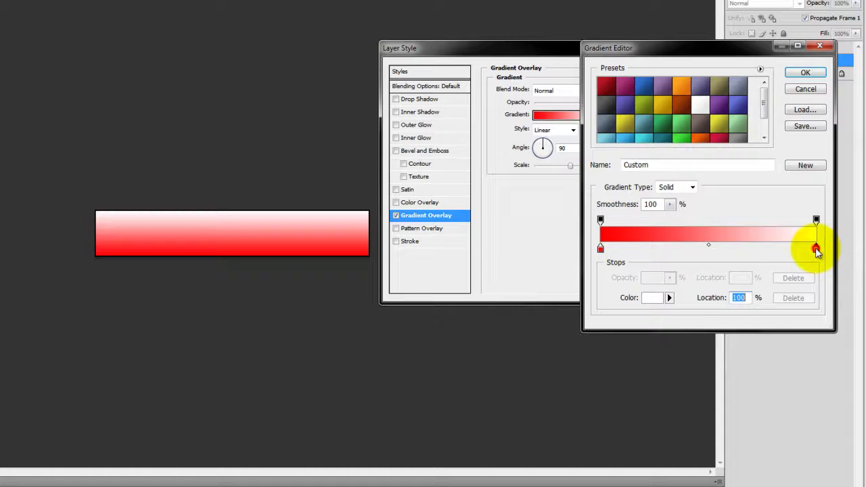
pyautogui.doubleClick(816, 249)
pyautogui.click(729, 207)
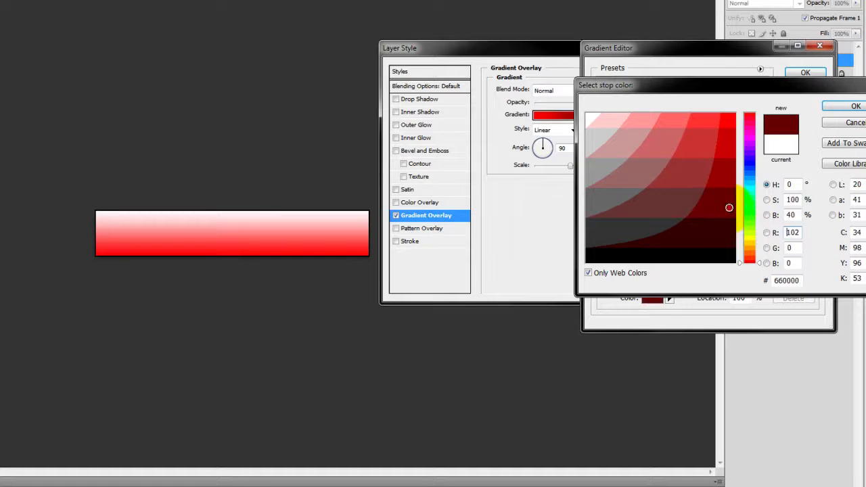
pyautogui.click(842, 108)
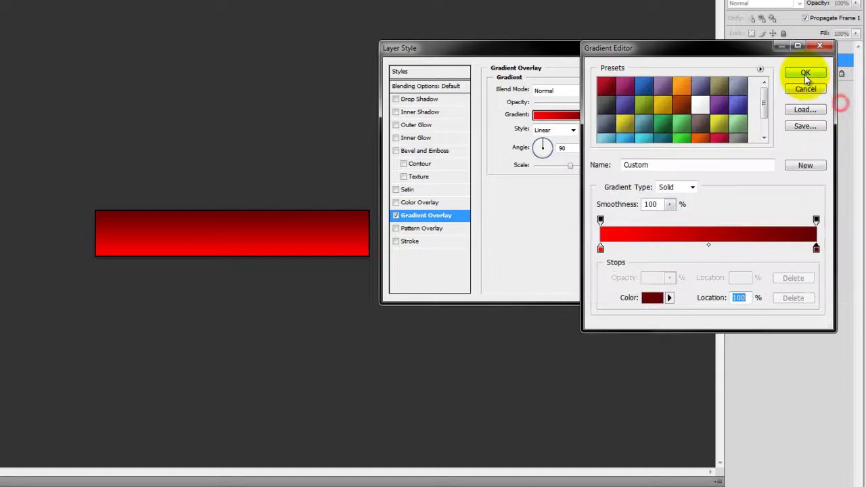
pyautogui.click(805, 73)
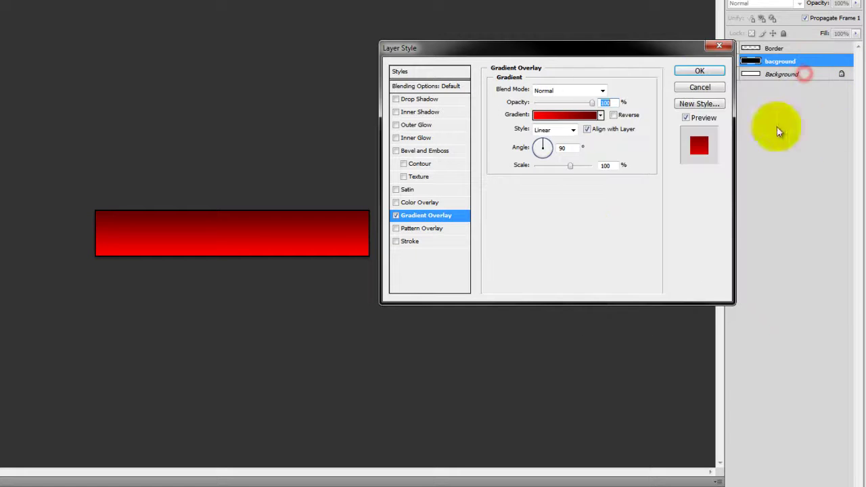
# Reverse the bacground layer's red Gradient Overlay and accept the layer style.
pyautogui.click(613, 115)
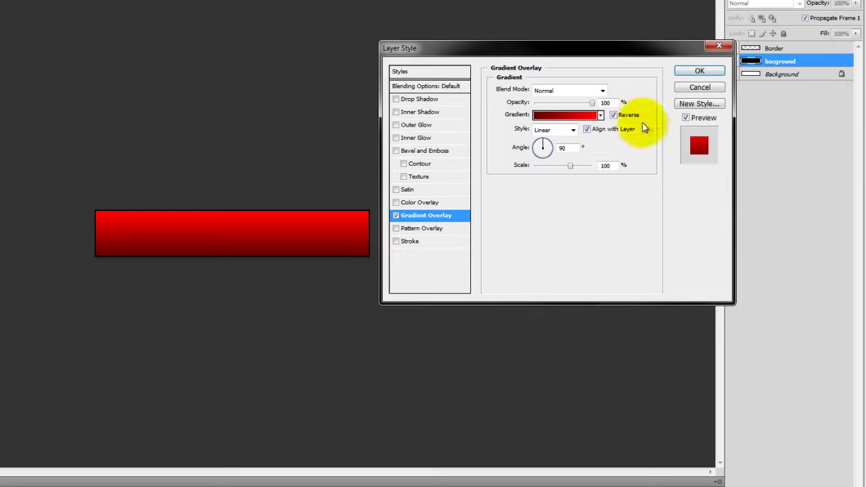
pyautogui.click(705, 71)
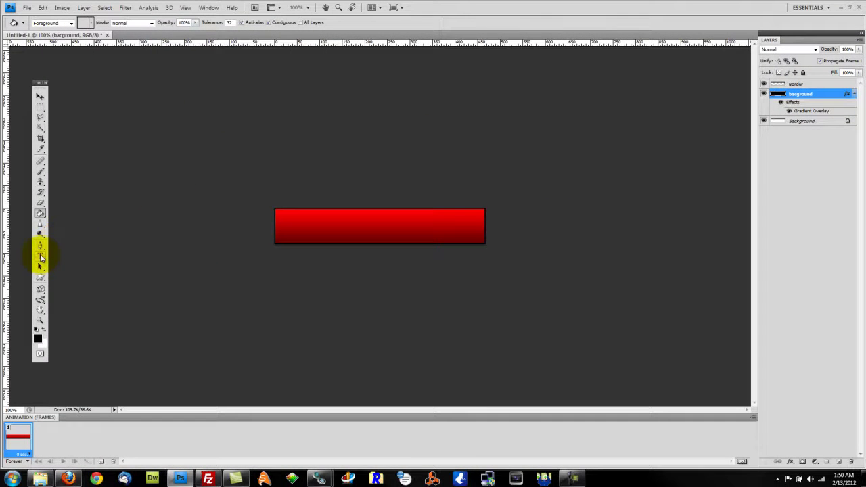
# Add the white Arial Bold 22 pt text "Click Here To Visit My Site!" to the banner and move it near the left edge.
pyautogui.click(40, 257)
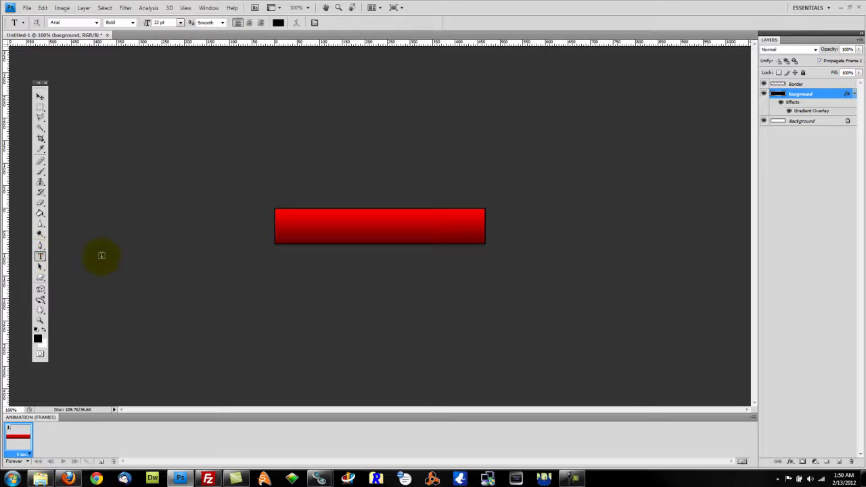
pyautogui.click(44, 329)
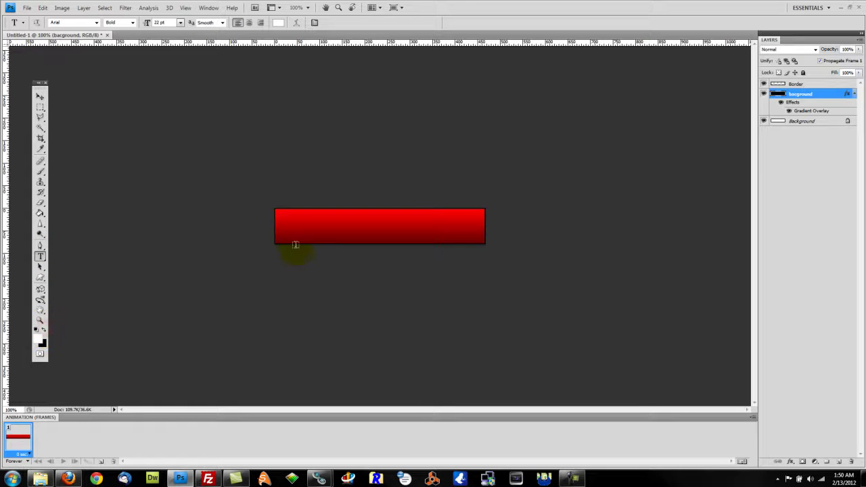
pyautogui.click(399, 250)
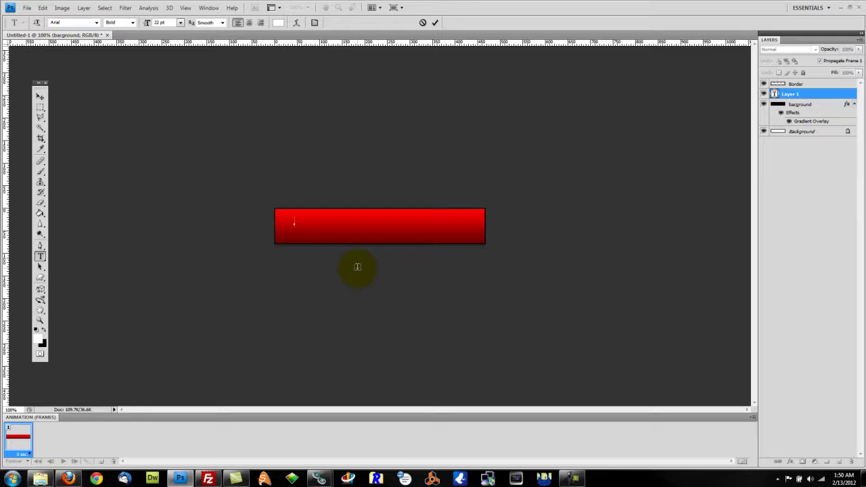
pyautogui.write('Click Here To Visit My Site!')
pyautogui.click(39, 97)
pyautogui.moveTo(362, 235); pyautogui.dragTo(352, 234)
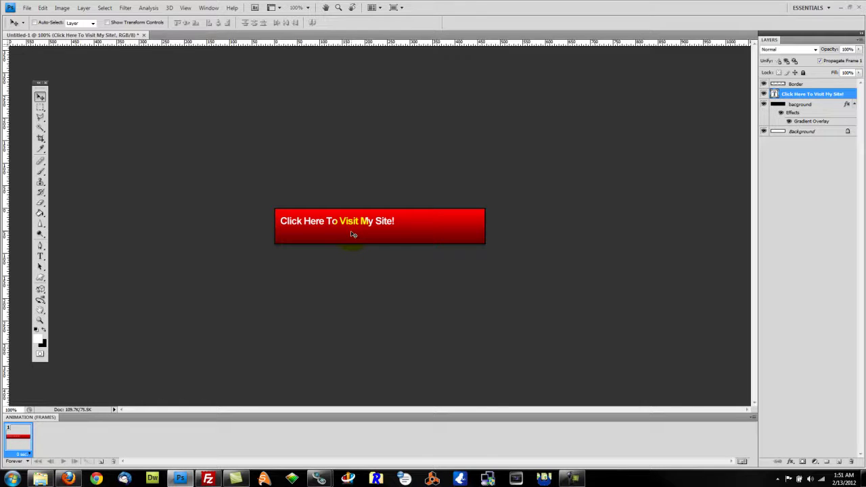
# Scale the text proportionally to about 167% so it fills the banner's width, and nudge it vertically to center it.
pyautogui.hotkey('ctrl', 't')
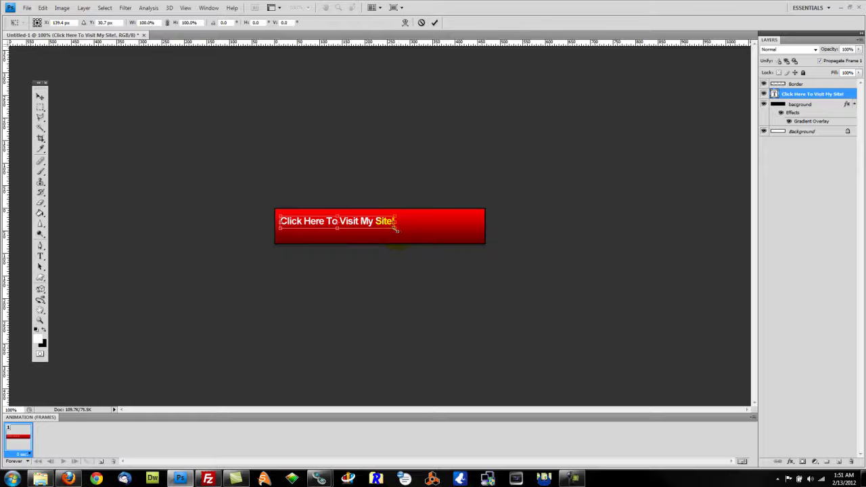
pyautogui.moveTo(399, 230); pyautogui.dragTo(475, 237)
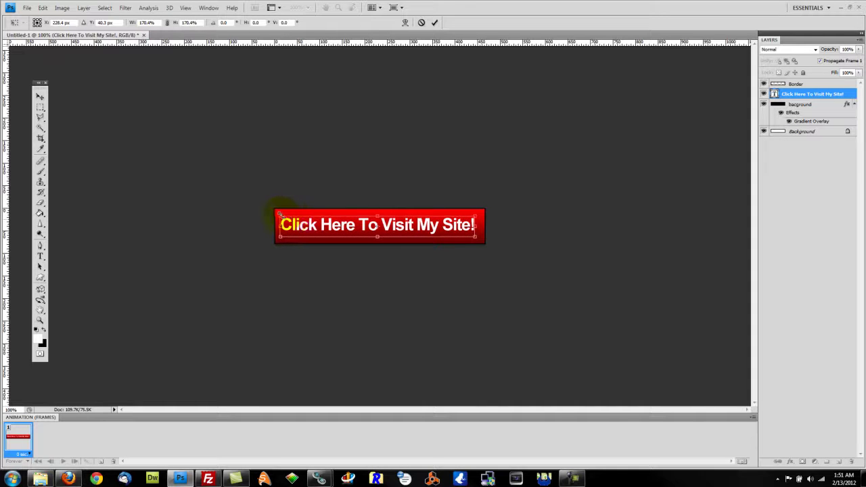
pyautogui.moveTo(280, 214); pyautogui.dragTo(284, 216)
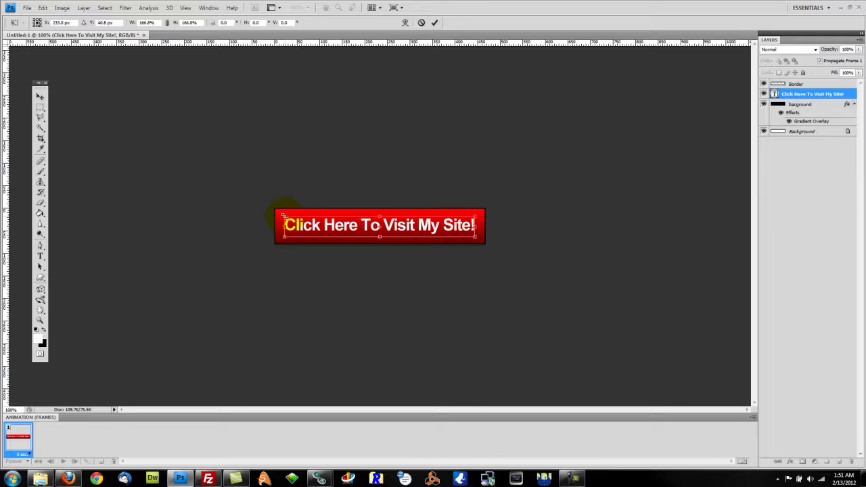
pyautogui.click(40, 96)
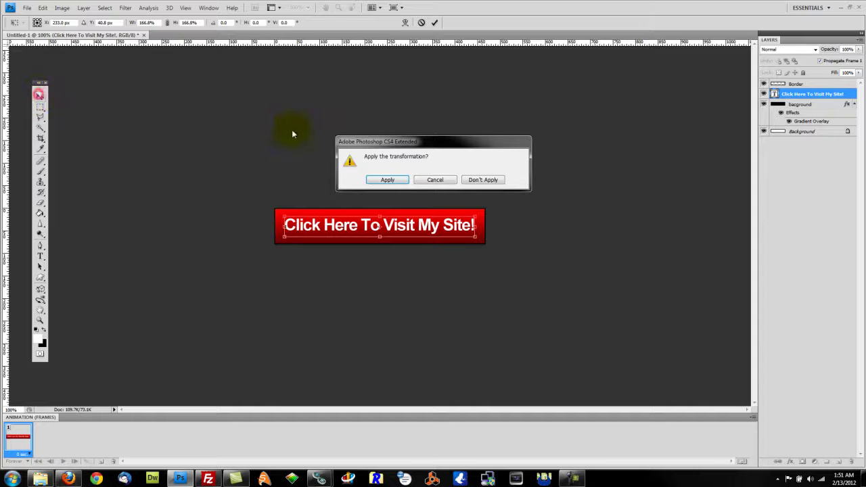
pyautogui.click(396, 181)
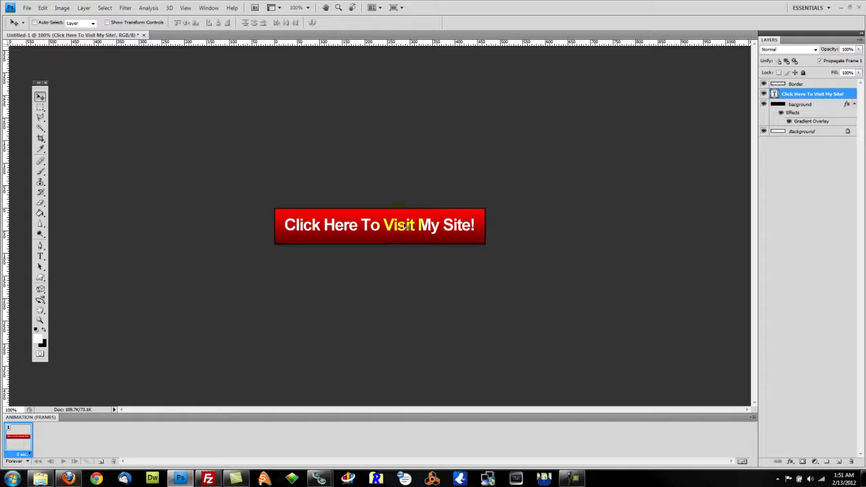
pyautogui.press('Down')
pyautogui.press('Down')
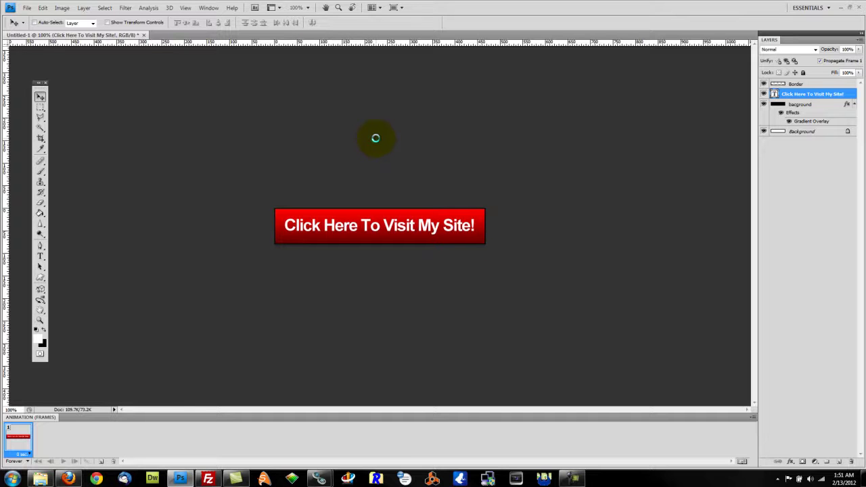
pyautogui.press('Up')
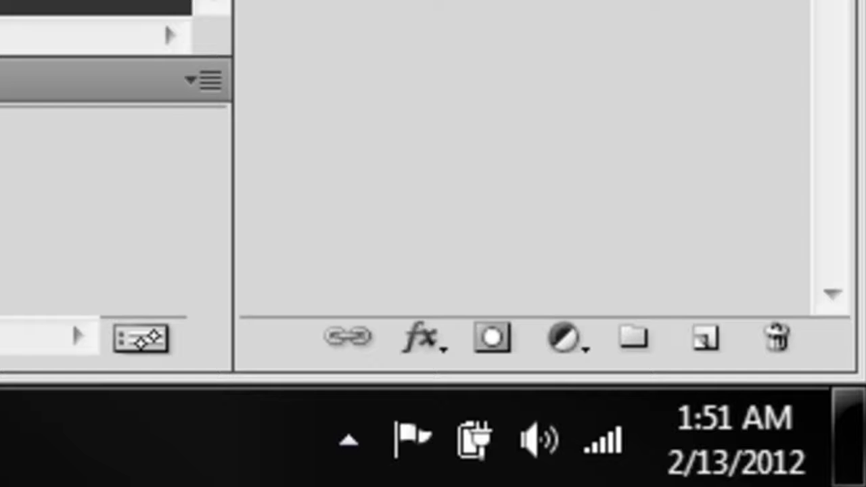
# Add a Drop Shadow with size 0 px to the text layer.
pyautogui.click(421, 338)
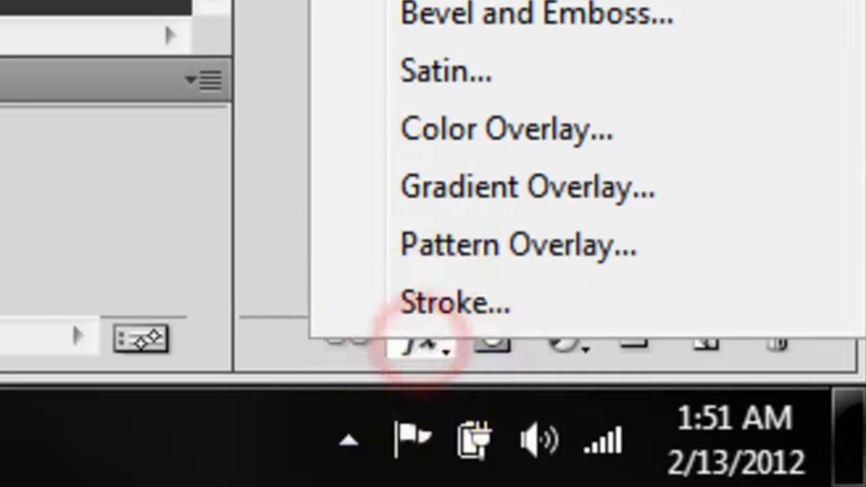
pyautogui.click(561, 10)
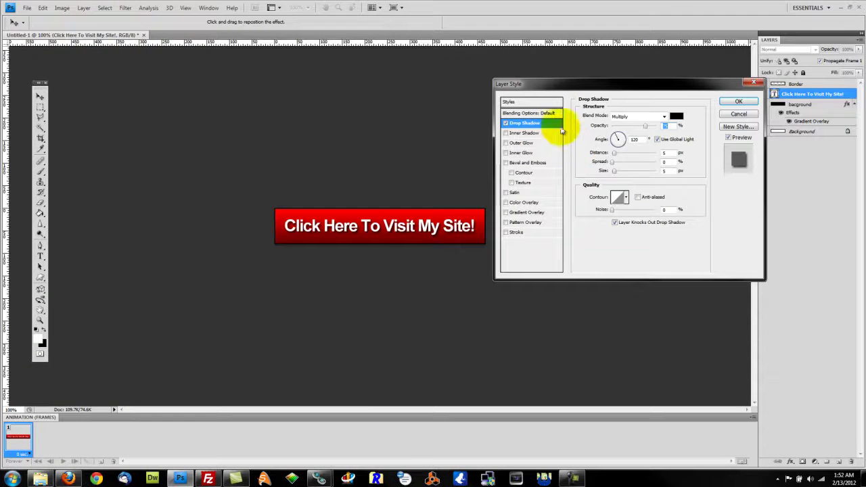
pyautogui.moveTo(563, 82); pyautogui.dragTo(587, 107)
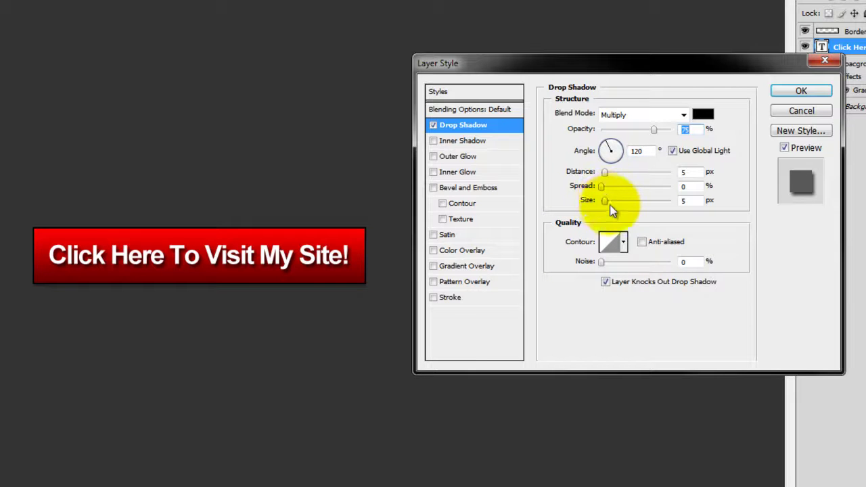
pyautogui.moveTo(606, 201)
pyautogui.mouseDown()
pyautogui.moveTo(592, 203)
pyautogui.moveTo(612, 211)
pyautogui.moveTo(592, 204)
pyautogui.mouseUp()
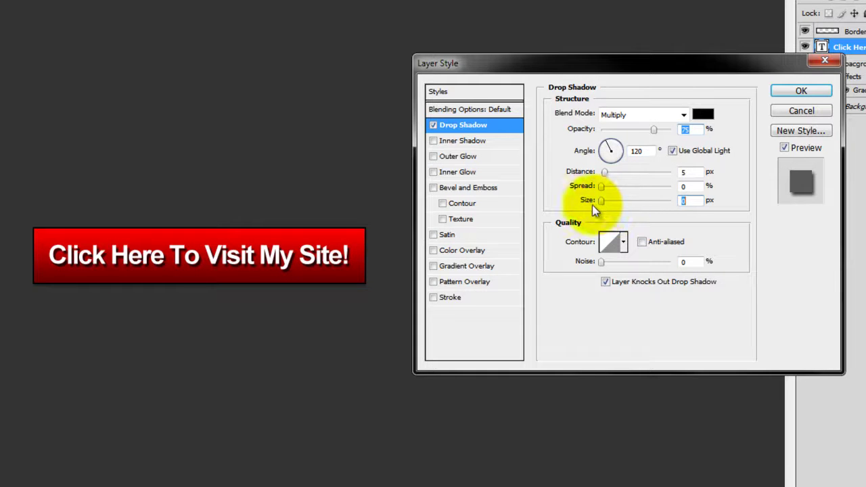
# Set the text's drop shadow to a 135° angle and 3 px distance, and accept the layer style.
pyautogui.doubleClick(636, 150)
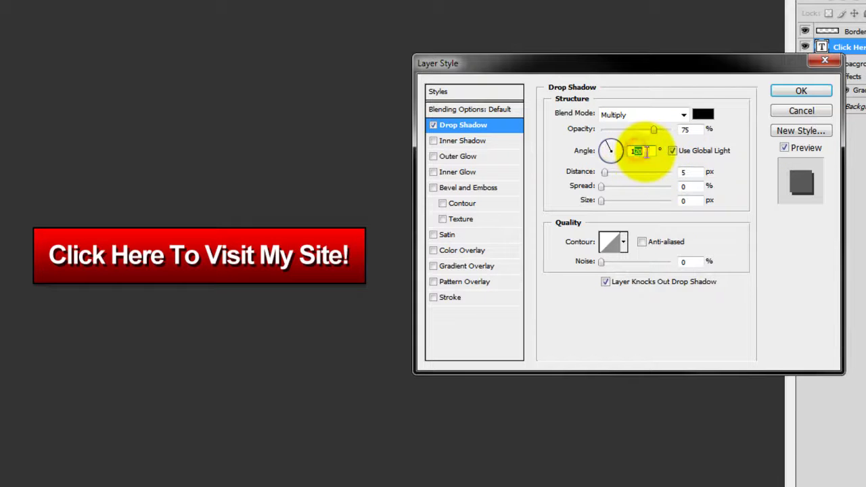
pyautogui.write('135')
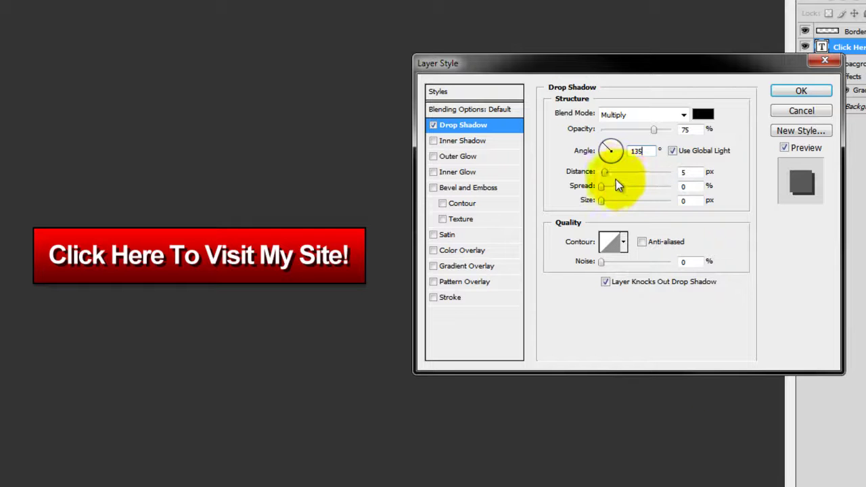
pyautogui.doubleClick(684, 172)
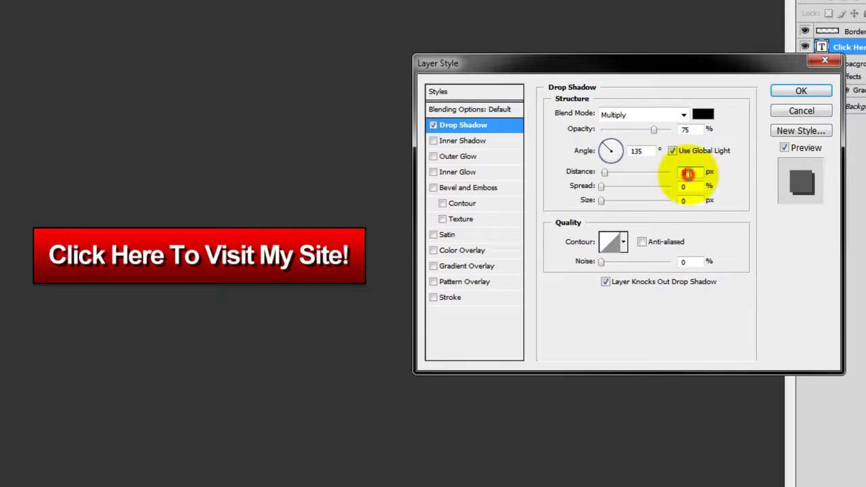
pyautogui.write('2')
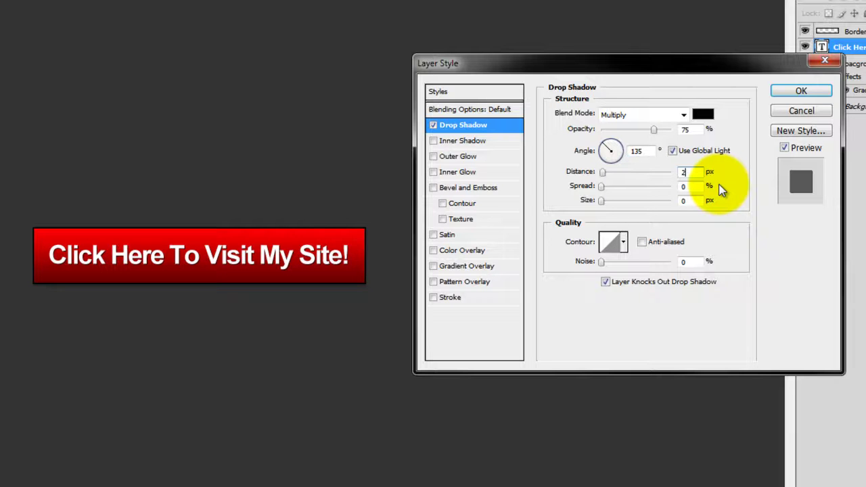
pyautogui.write('3')
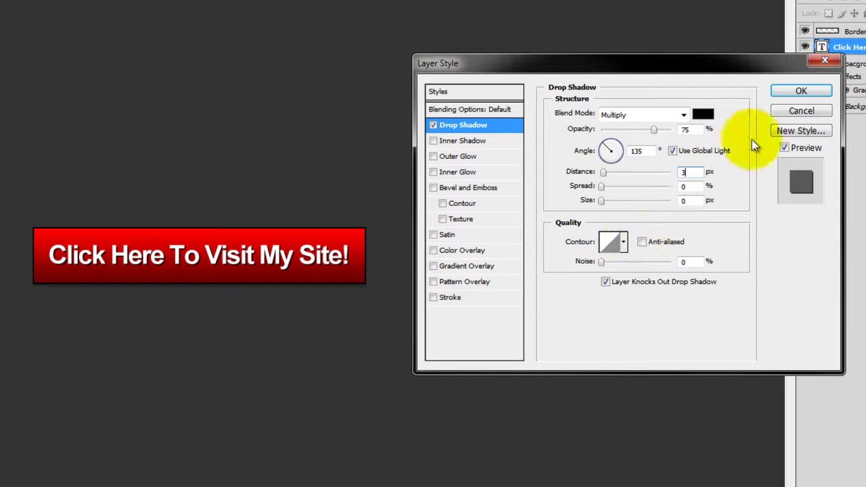
pyautogui.click(790, 92)
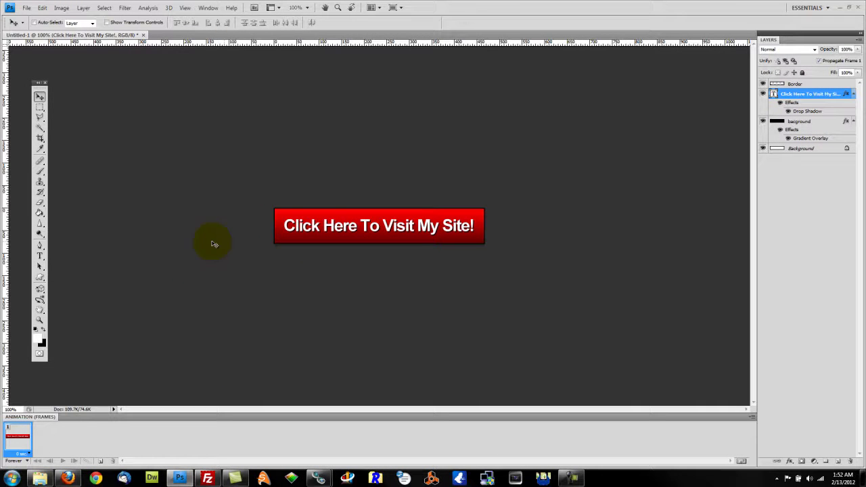
# Recolor the words "Click Here" in the banner text bright yellow, using web colors only.
pyautogui.click(39, 256)
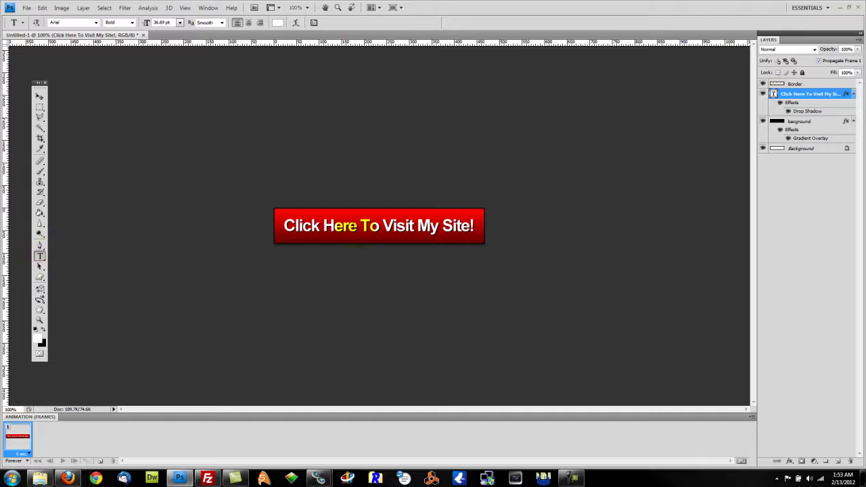
pyautogui.moveTo(357, 226); pyautogui.dragTo(266, 226)
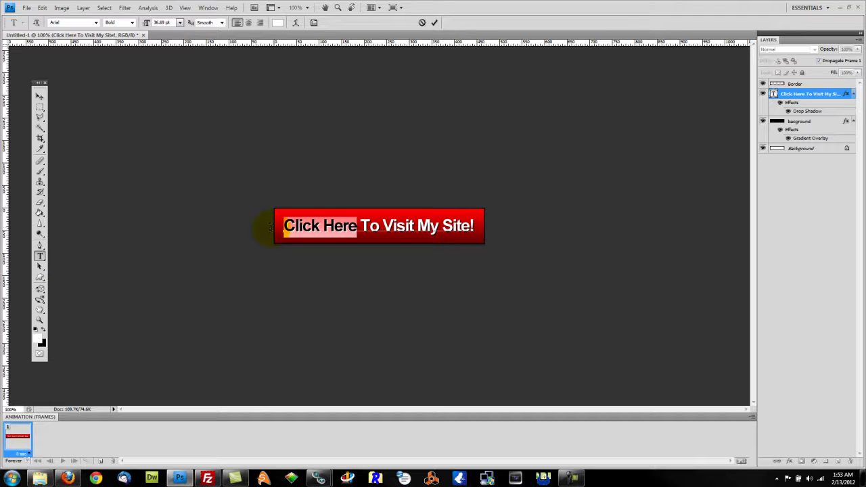
pyautogui.click(39, 340)
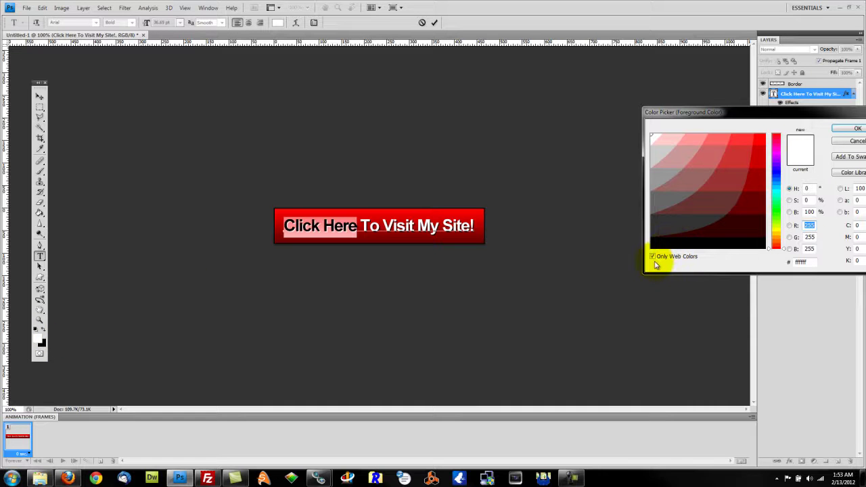
pyautogui.click(777, 233)
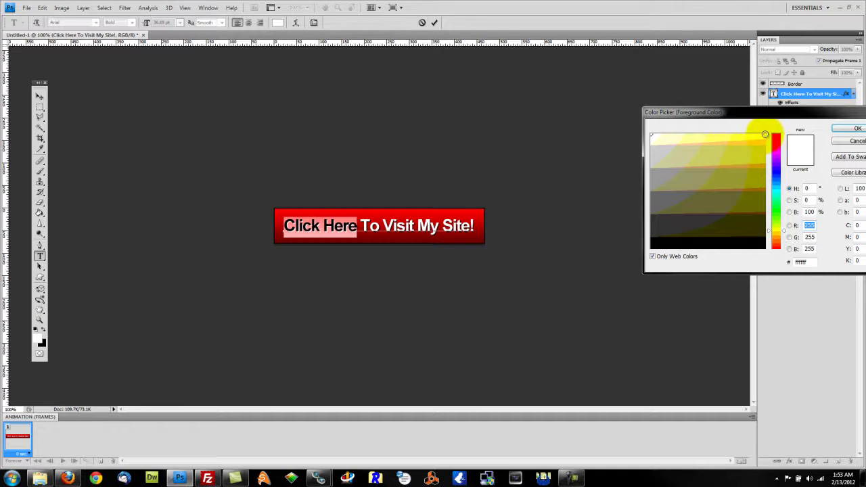
pyautogui.click(764, 134)
pyautogui.moveTo(827, 113); pyautogui.dragTo(734, 114)
pyautogui.click(768, 132)
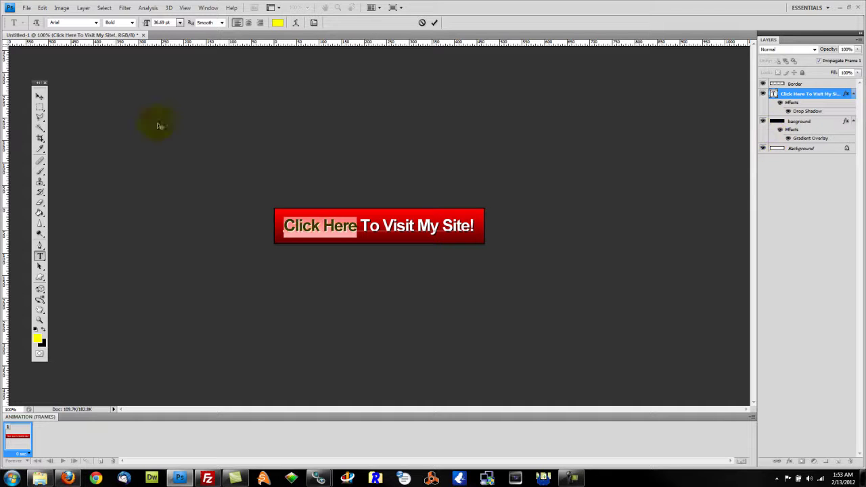
pyautogui.click(39, 96)
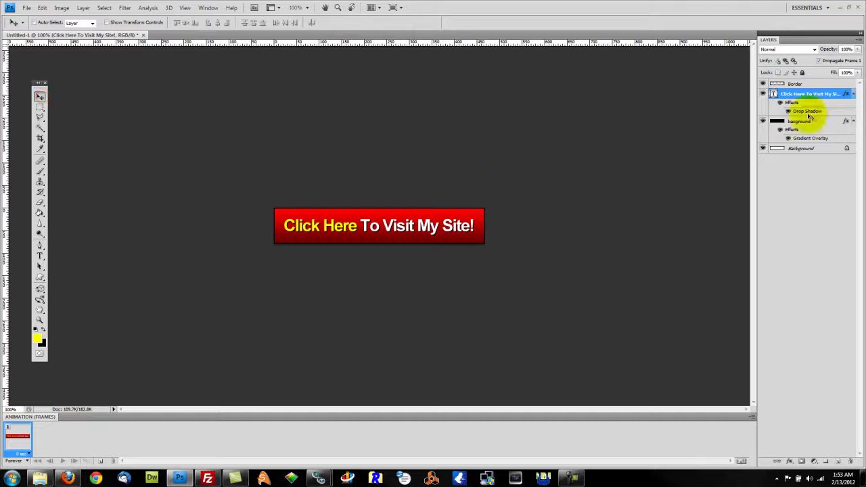
# Nudge the "Click Here To Visit My Site!" text layer slightly down.
pyautogui.click(819, 95)
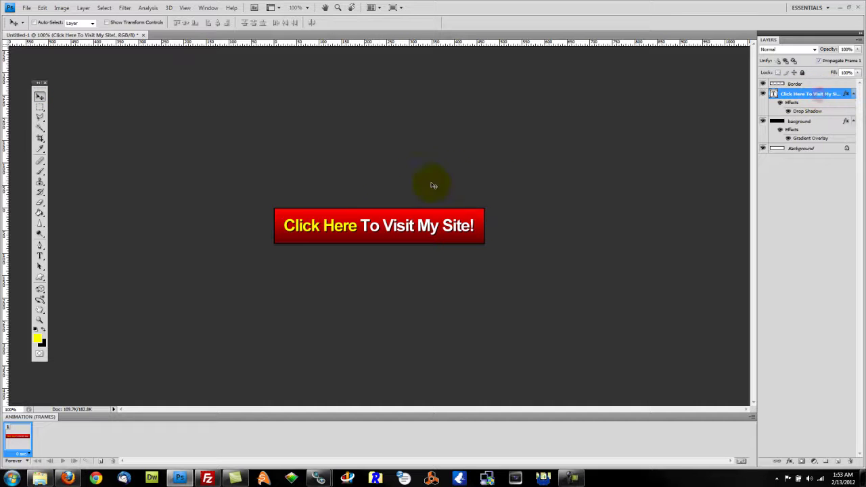
pyautogui.press('Down')
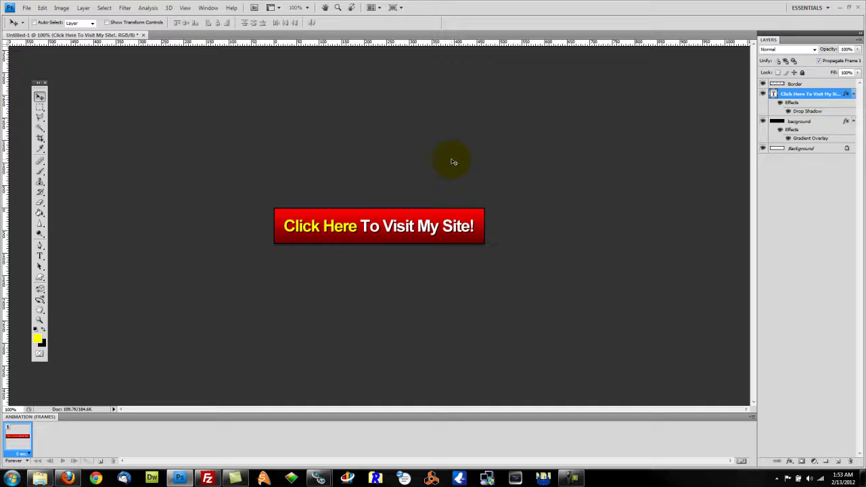